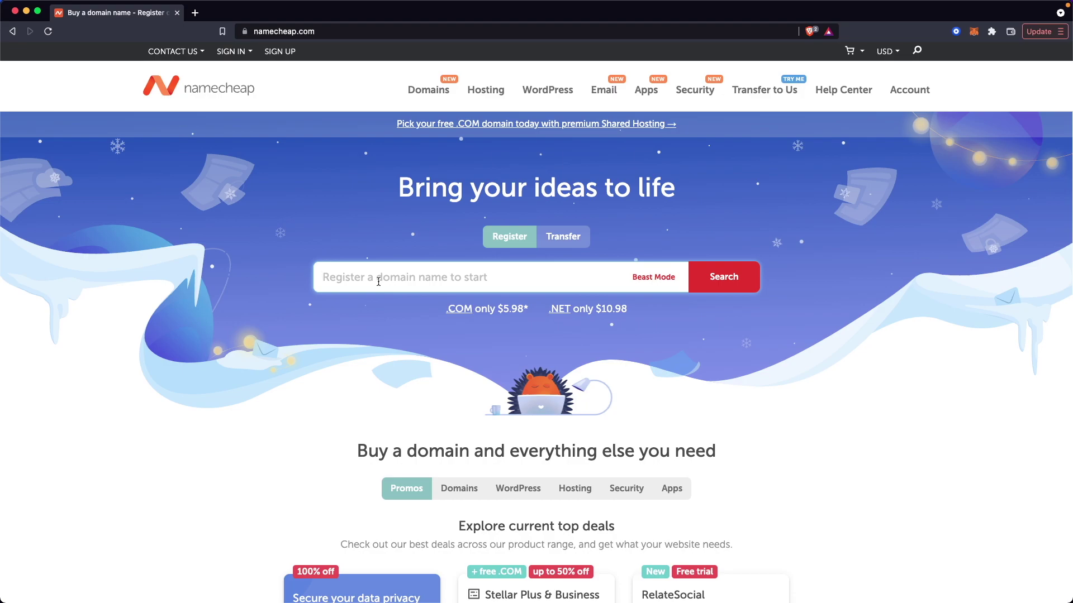
# Paste greentechtutorials into the domain search and run the search.
pyautogui.write('greentechtutorials')
pyautogui.moveTo(419, 278); pyautogui.dragTo(319, 279)
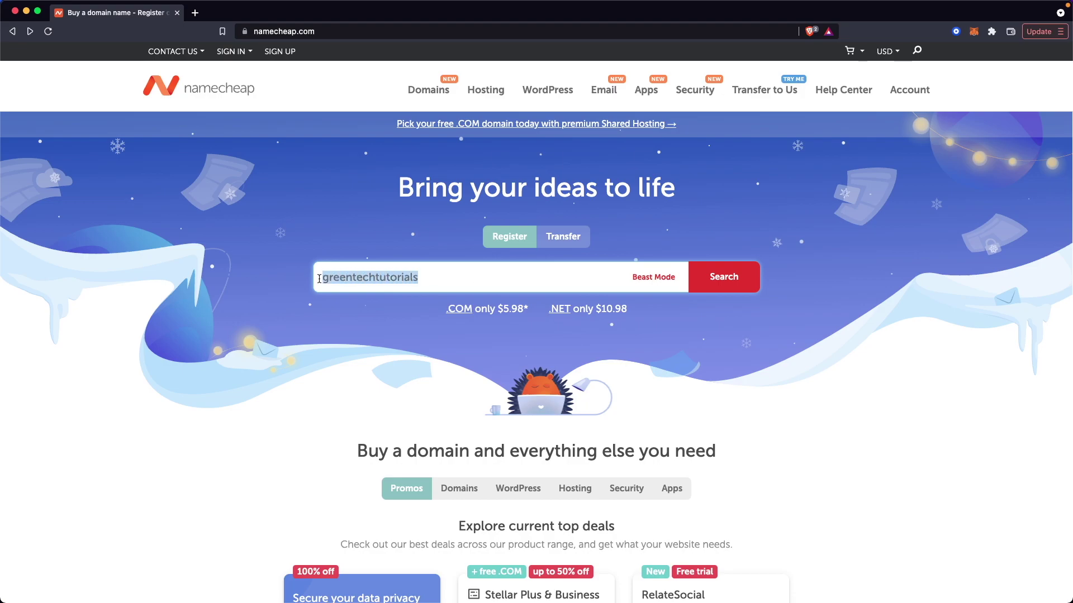
pyautogui.click(430, 270)
pyautogui.click(722, 277)
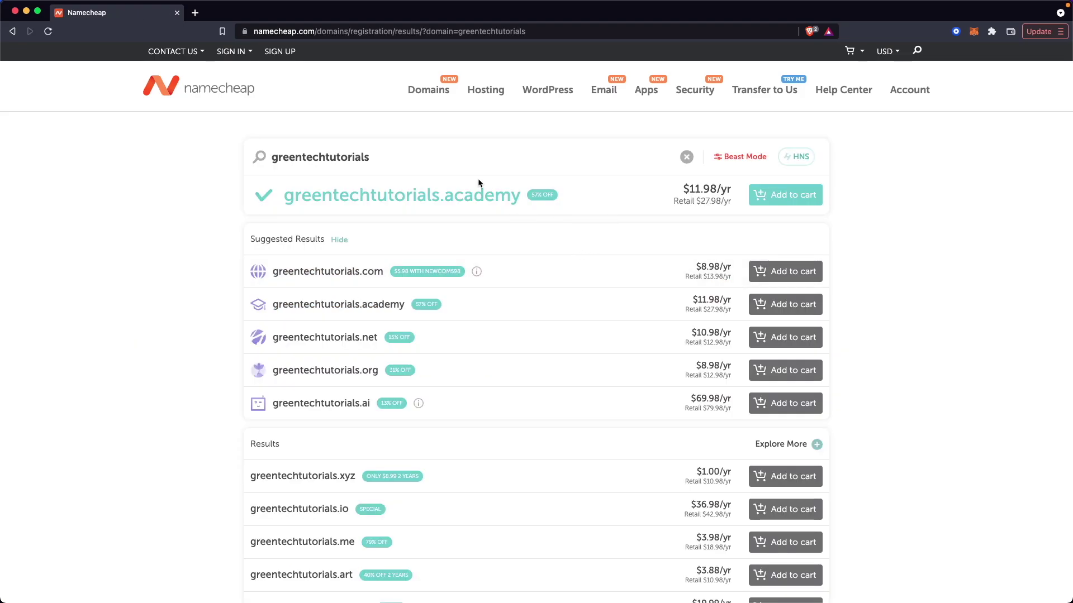
# Review greentechtutorials.academy at $11.98/yr, then scroll through the full results list.
pyautogui.moveTo(524, 197); pyautogui.dragTo(341, 182)
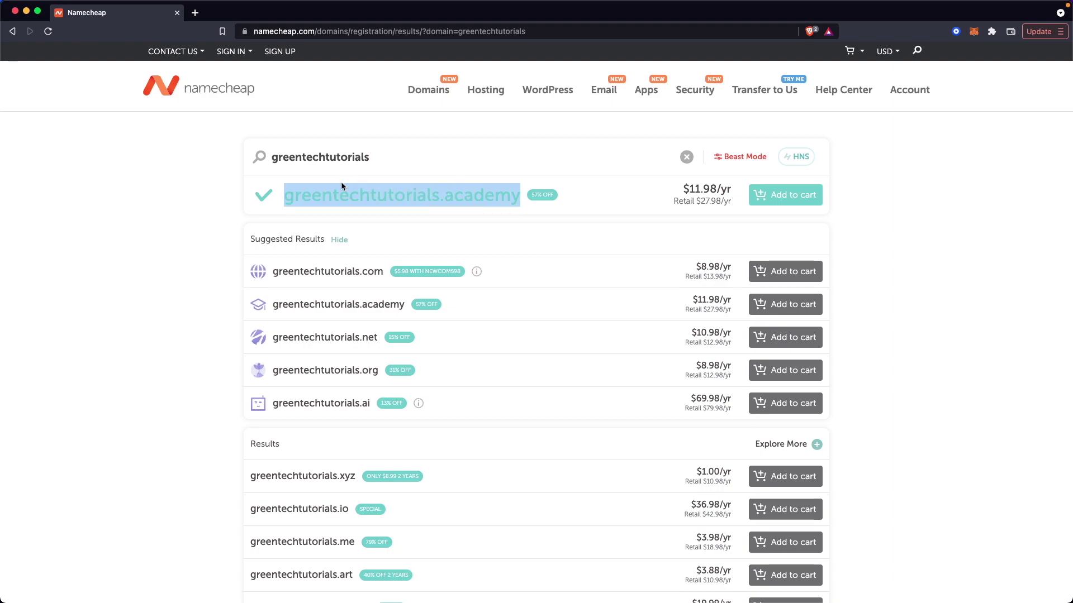
pyautogui.click(452, 199)
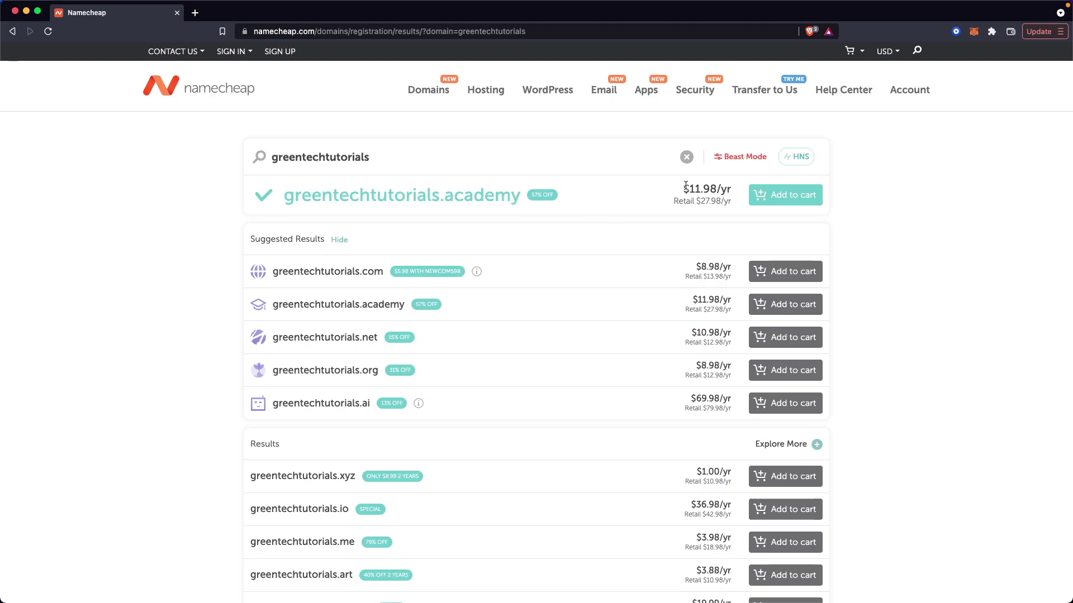
pyautogui.moveTo(683, 189); pyautogui.dragTo(724, 190)
pyautogui.click(723, 190)
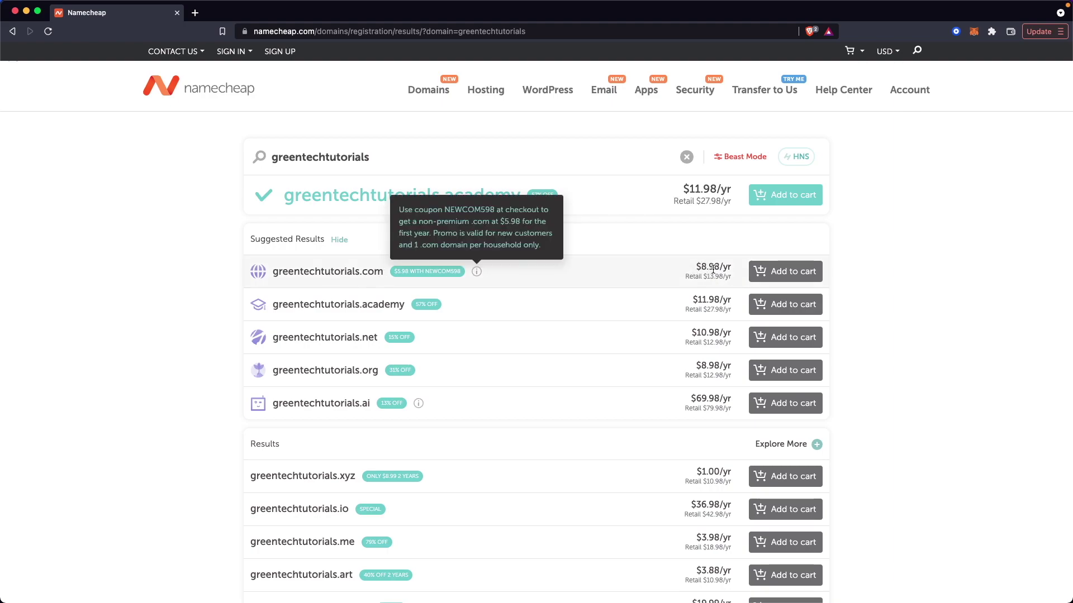
pyautogui.scroll(-1, 421, 288)
pyautogui.scroll(-4, 421, 284)
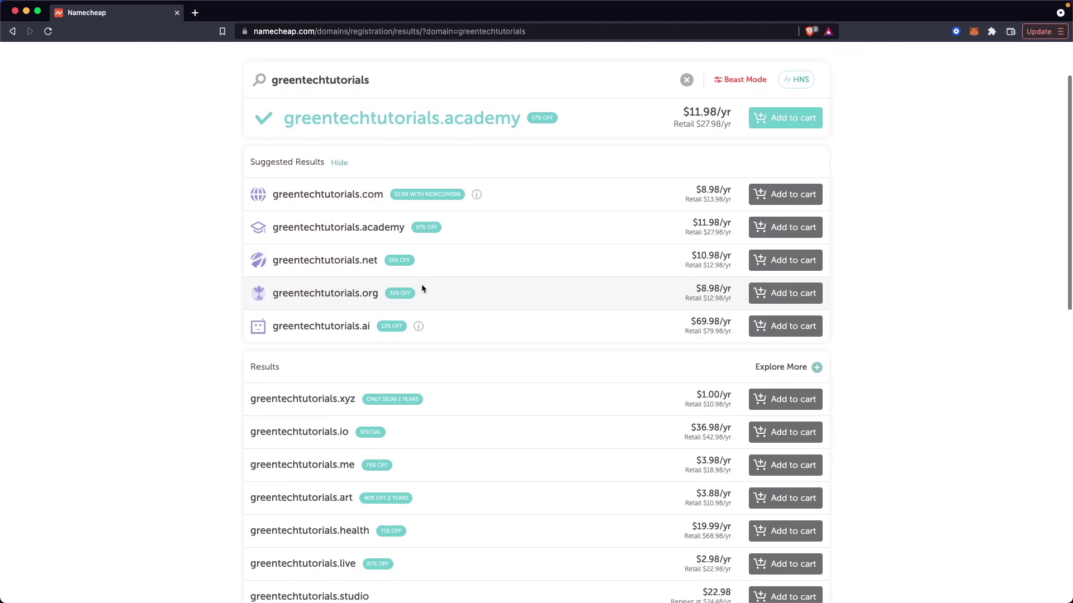
pyautogui.scroll(-3, 422, 284)
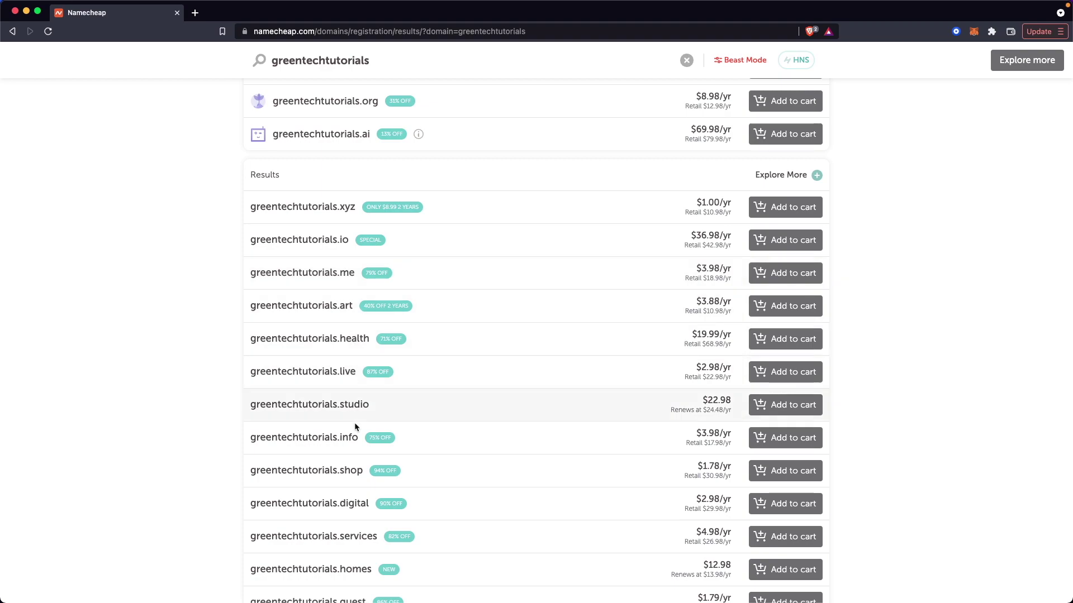
pyautogui.scroll(-10, 386, 433)
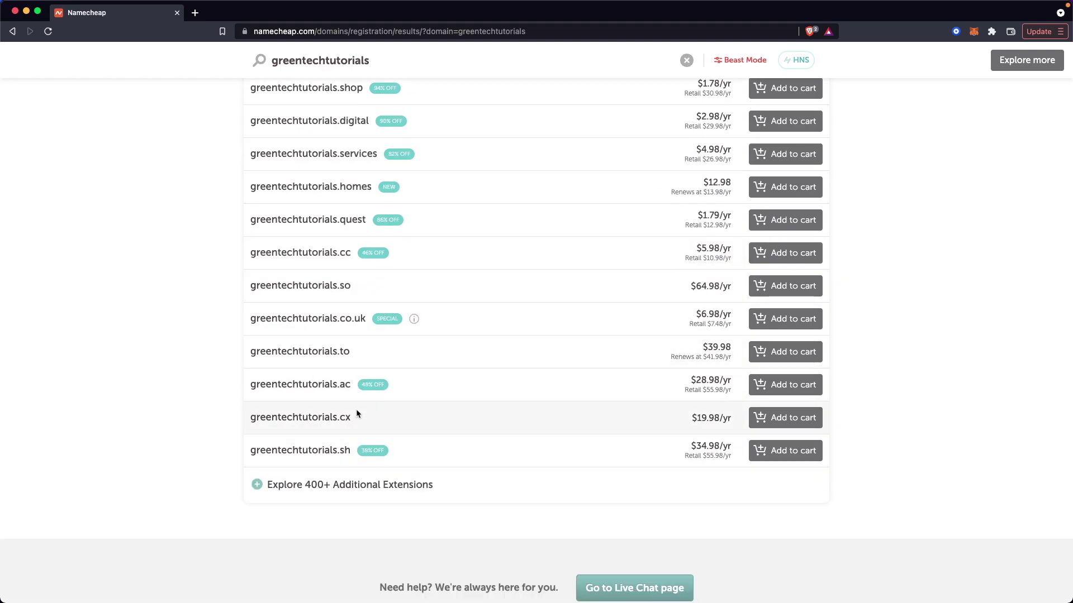
# Expand the extension categories and browse the Finance domain extensions for greentechtutorials.
pyautogui.click(374, 485)
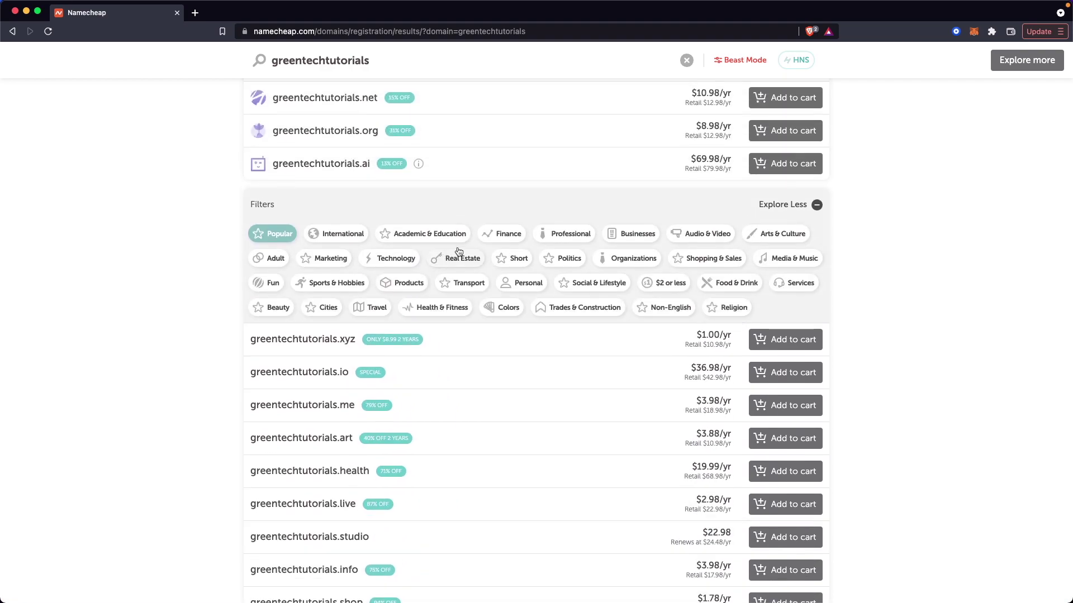
pyautogui.click(513, 235)
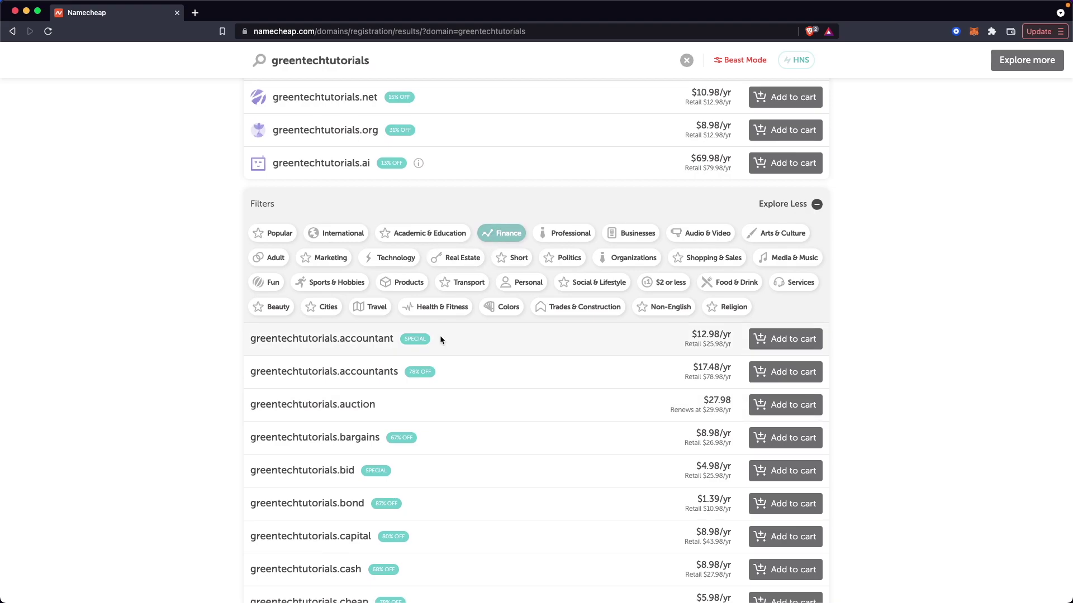
pyautogui.scroll(-3, 440, 338)
pyautogui.scroll(-4, 440, 339)
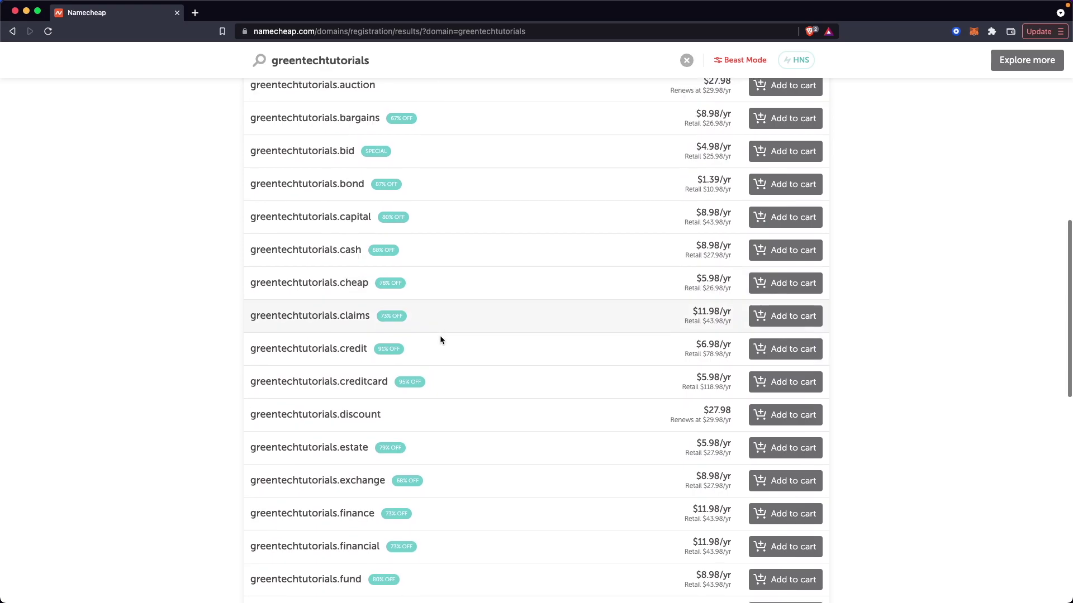
pyautogui.scroll(1, 440, 339)
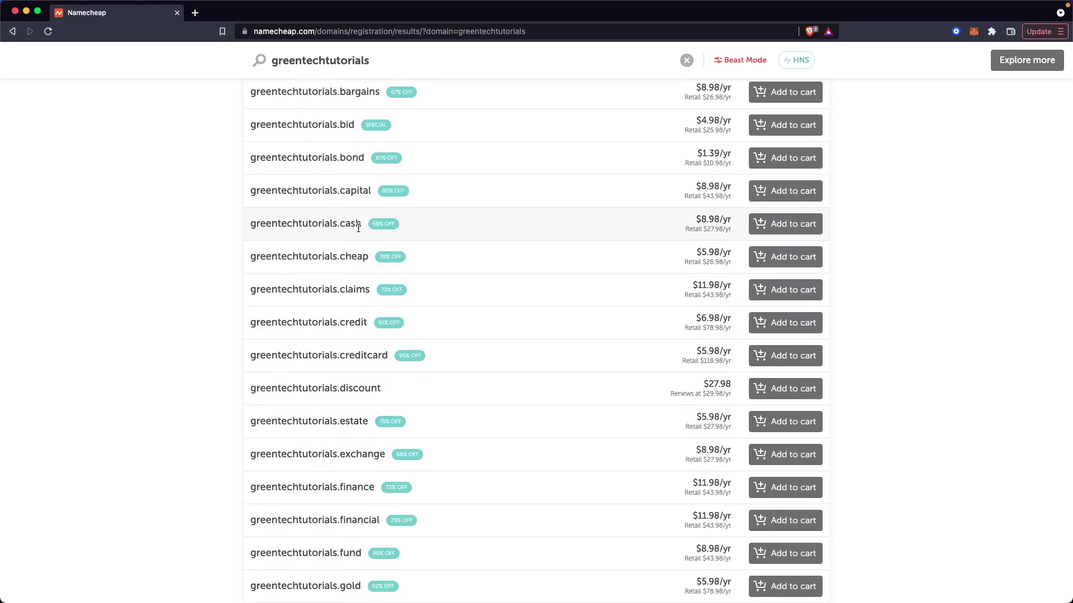
pyautogui.scroll(-3, 357, 462)
pyautogui.scroll(-2, 418, 417)
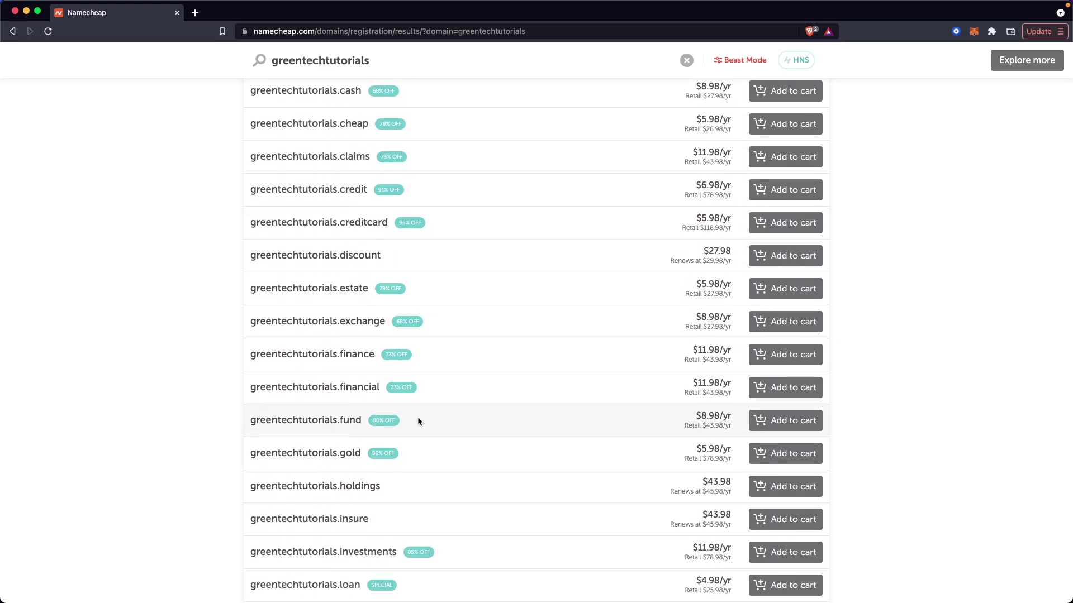
pyautogui.scroll(5, 418, 416)
pyautogui.scroll(6, 418, 417)
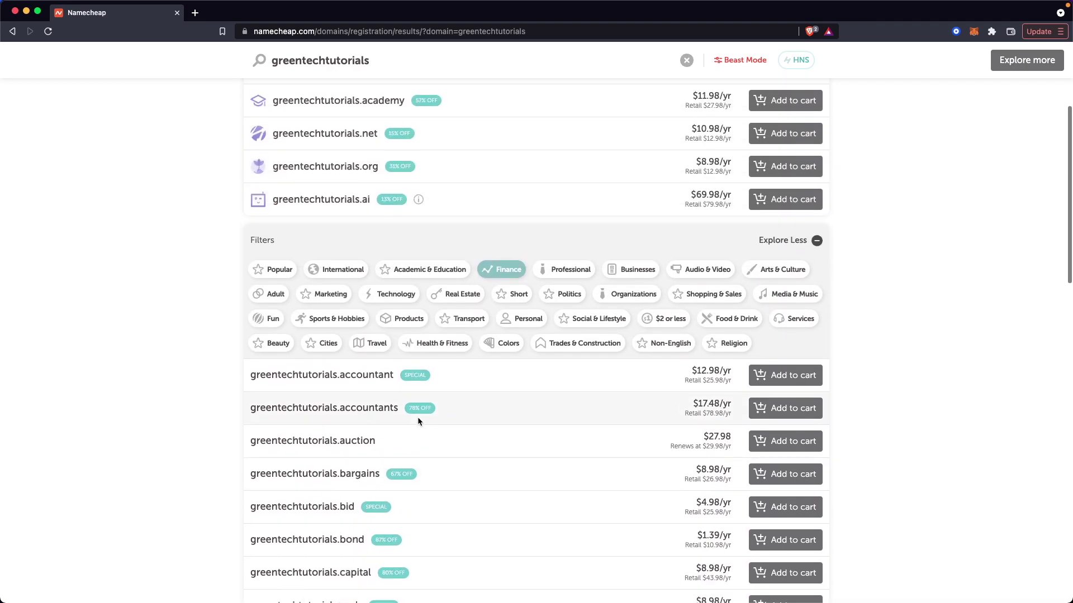
# Switch to Arts & Culture extensions, browsing .actor, .art, .audio and .center prices.
pyautogui.click(775, 269)
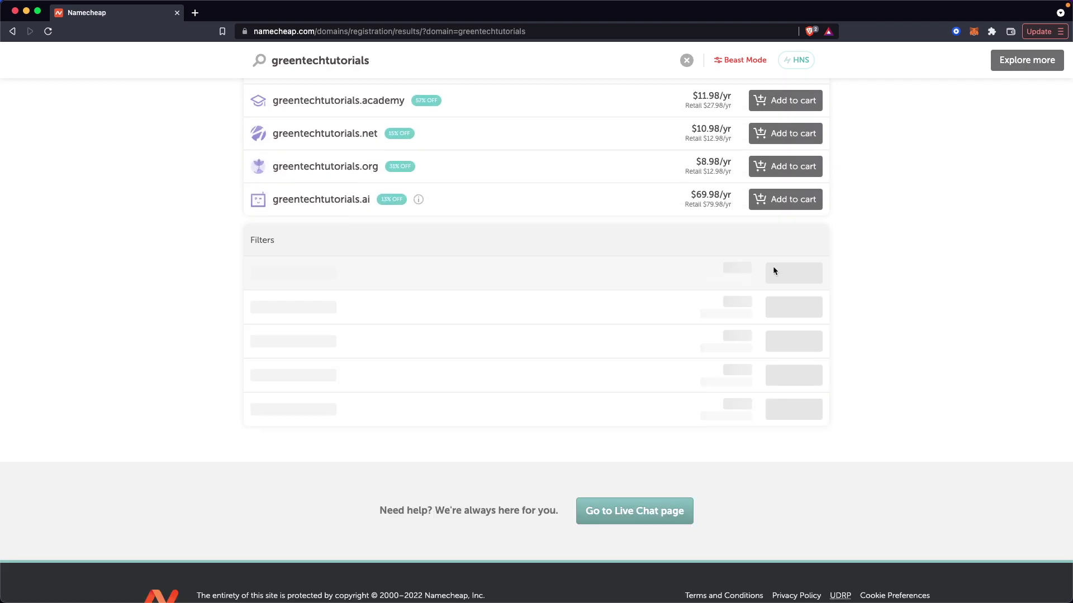
pyautogui.scroll(-1, 459, 410)
pyautogui.scroll(-4, 460, 410)
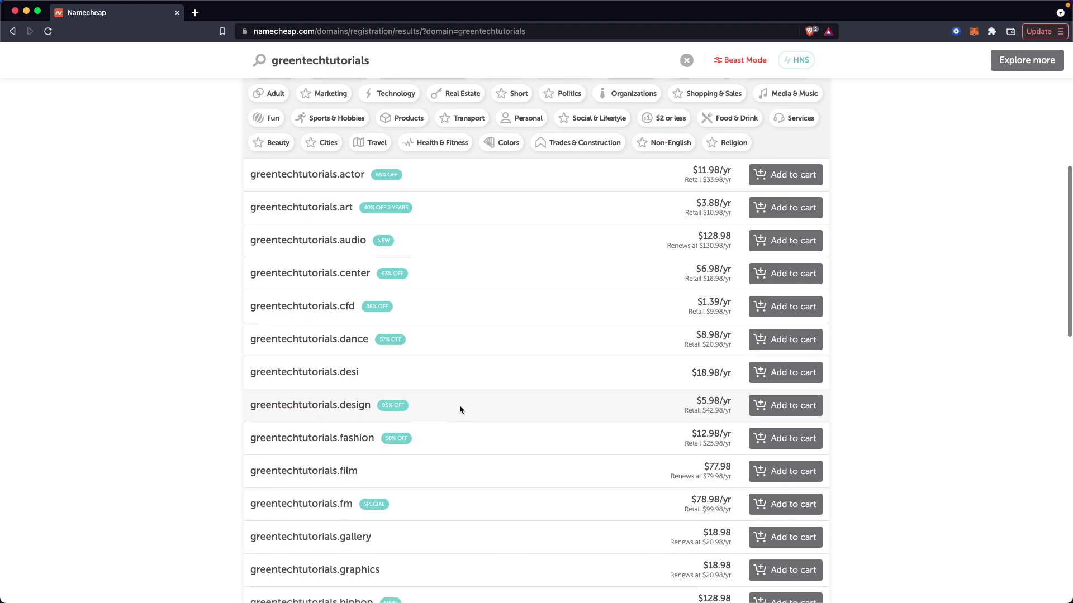
pyautogui.scroll(8, 460, 411)
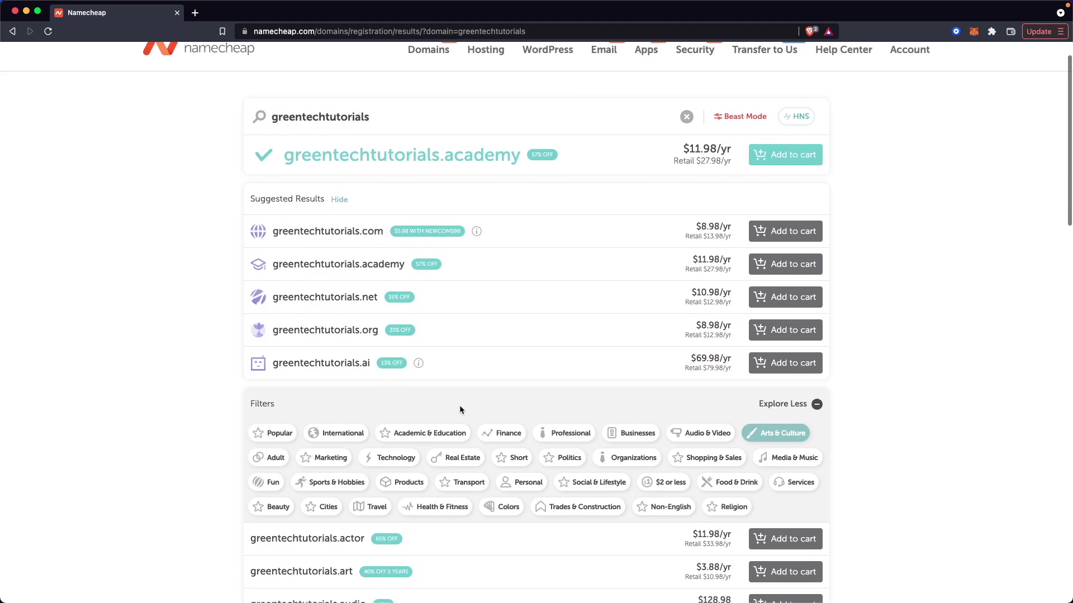
pyautogui.scroll(-1, 460, 410)
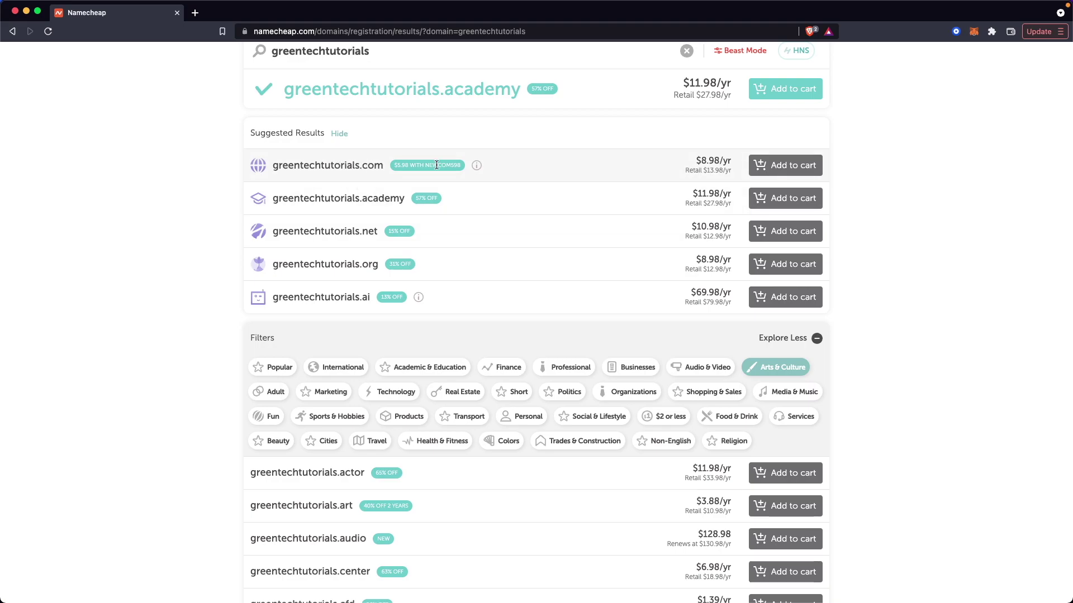
# Add greentechtutorials.com and the $4.98/yr SSL certificate to the cart, totalling $14.14.
pyautogui.click(803, 163)
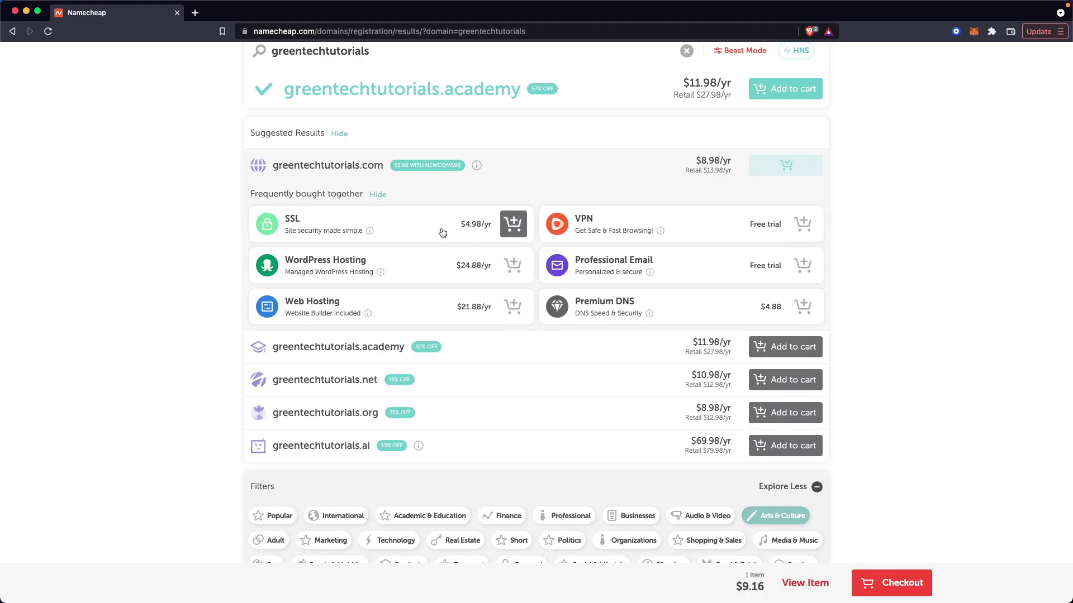
pyautogui.click(244, 33)
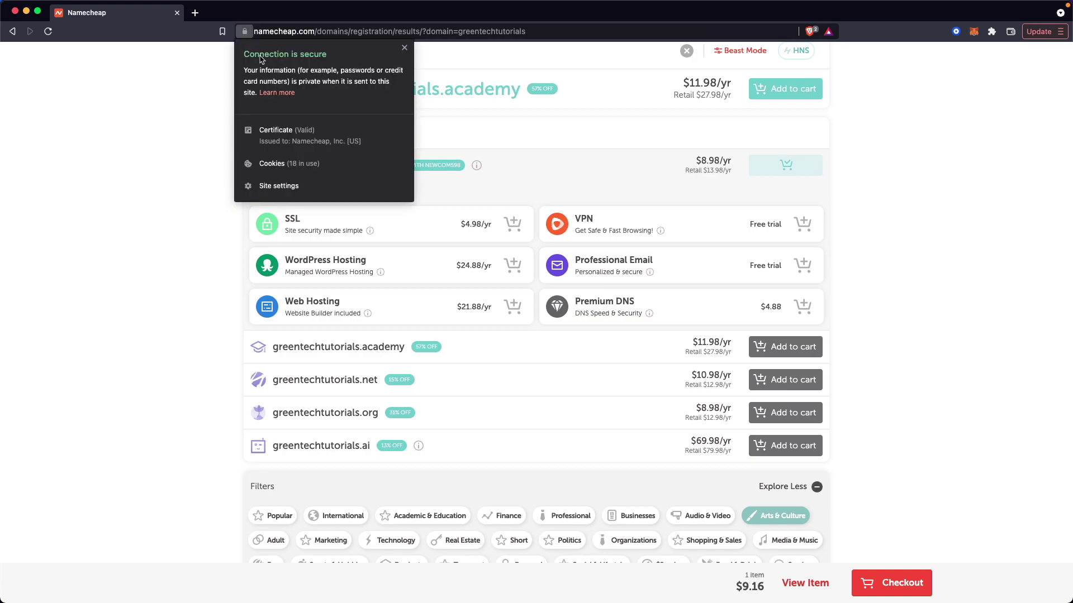
pyautogui.click(333, 218)
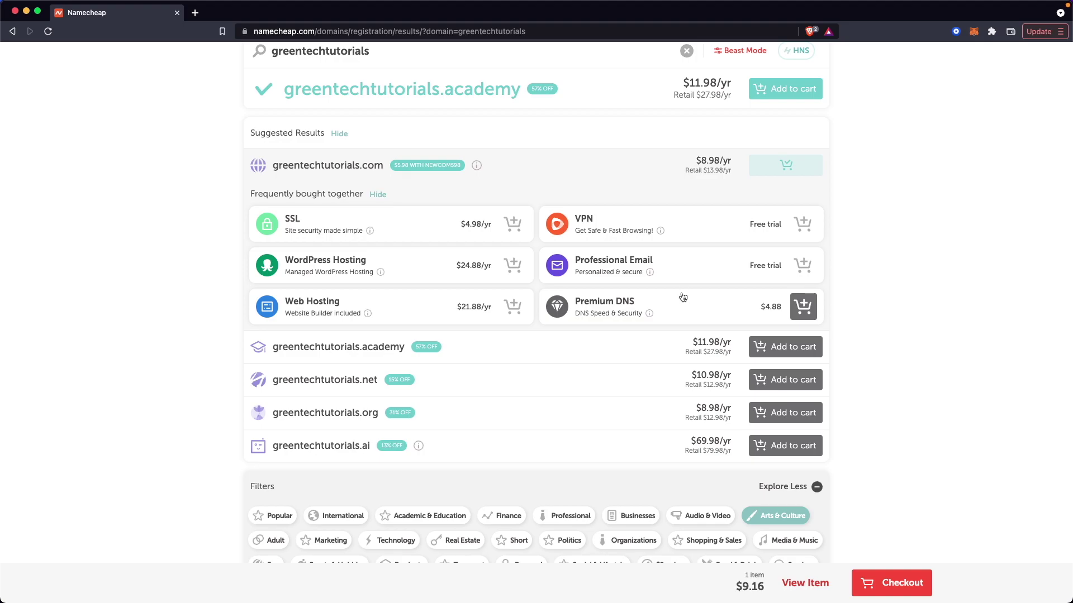
pyautogui.click(512, 223)
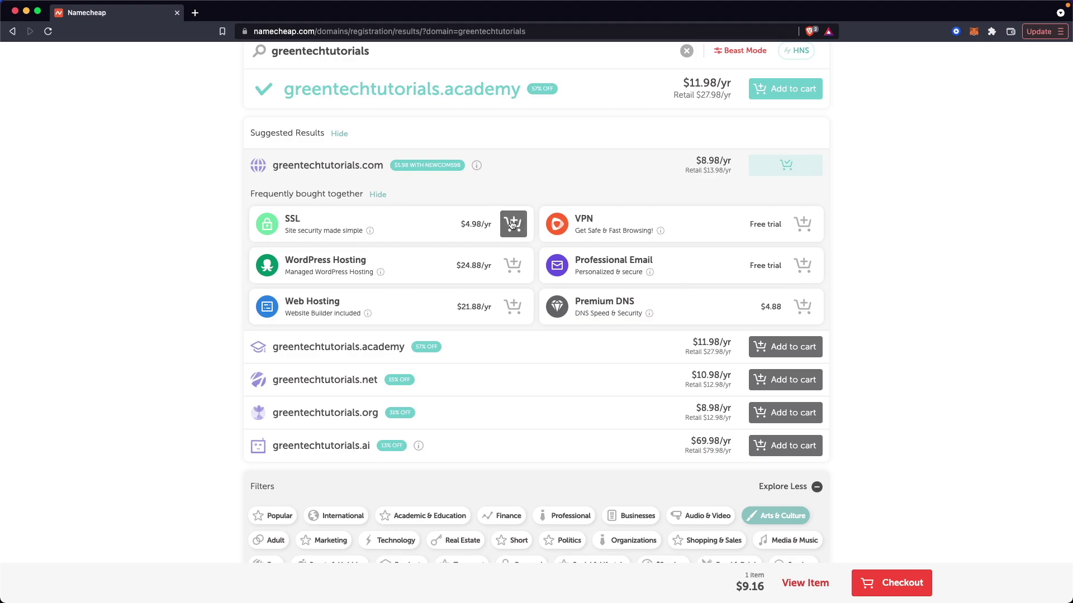
# In the cart, turn on auto-renew for greentechtutorials.com at 1 Year and review Domain Privacy.
pyautogui.click(864, 581)
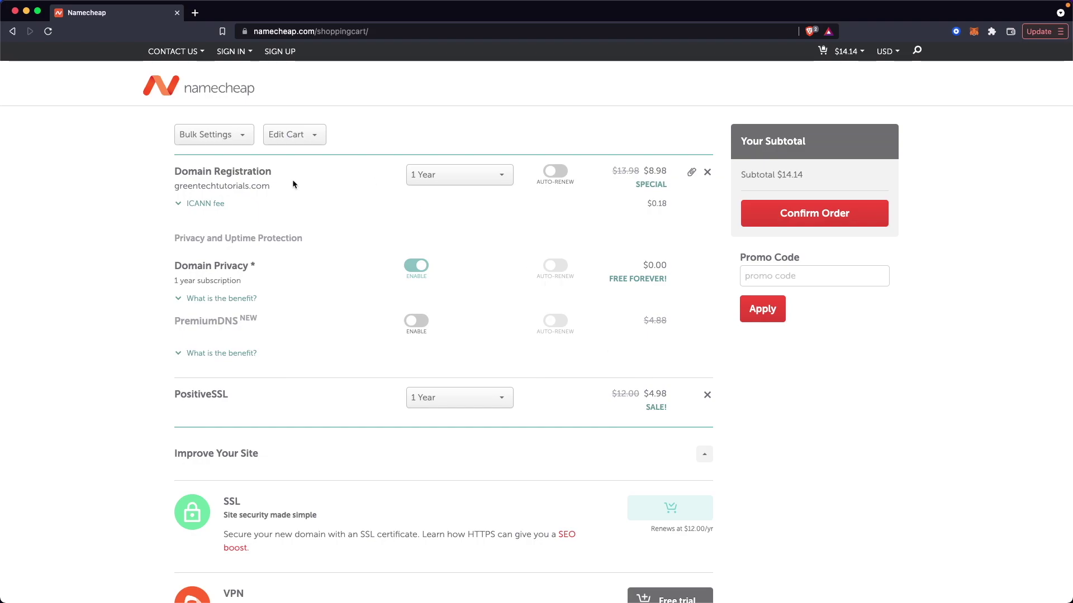
pyautogui.moveTo(271, 186); pyautogui.dragTo(162, 182)
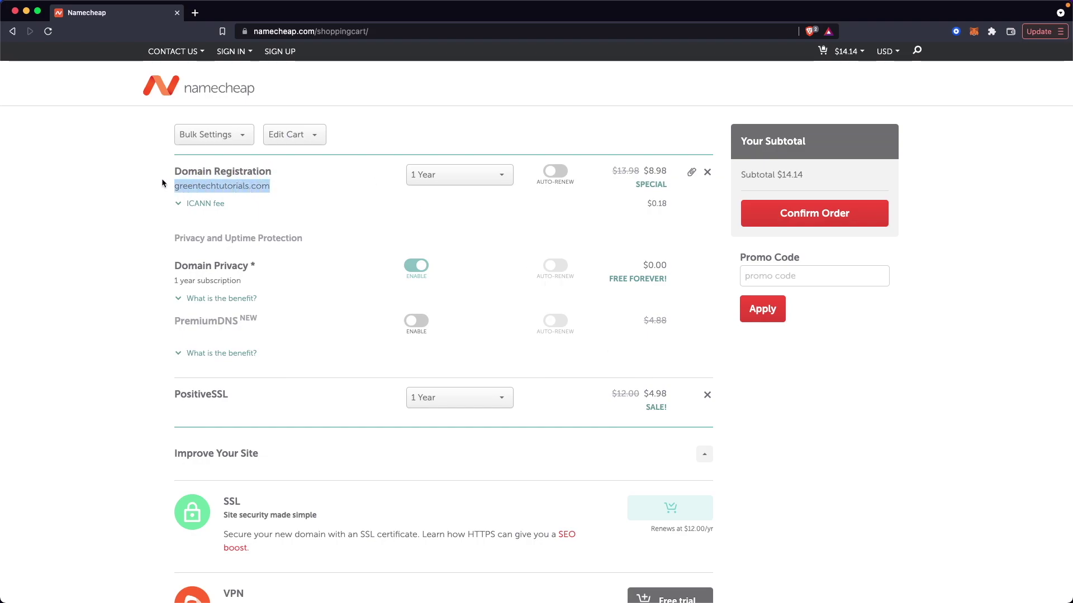
pyautogui.click(277, 185)
pyautogui.click(455, 176)
pyautogui.click(455, 175)
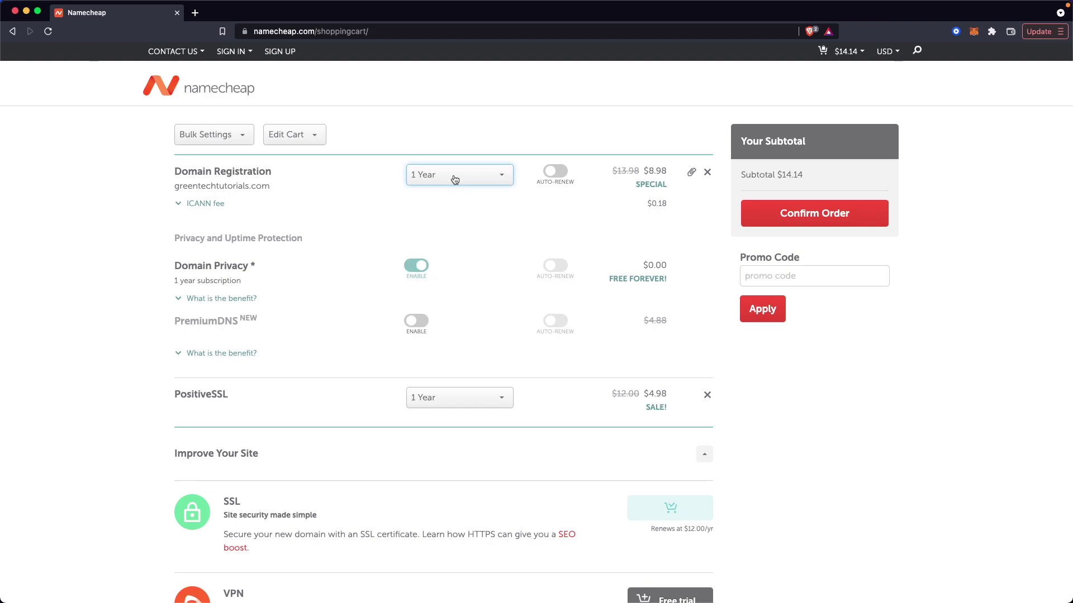
pyautogui.click(551, 175)
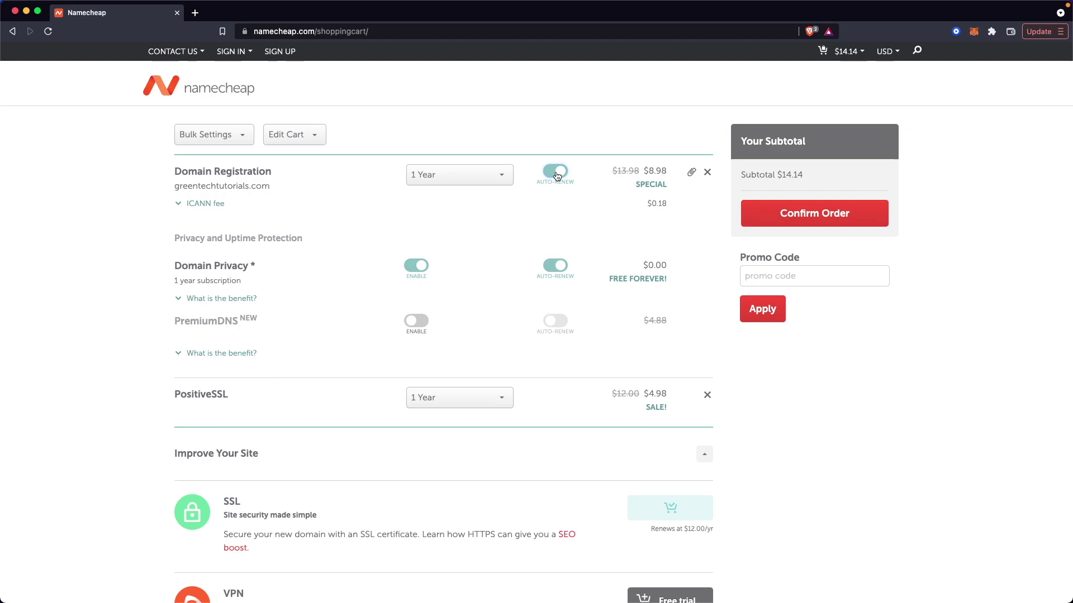
pyautogui.click(507, 179)
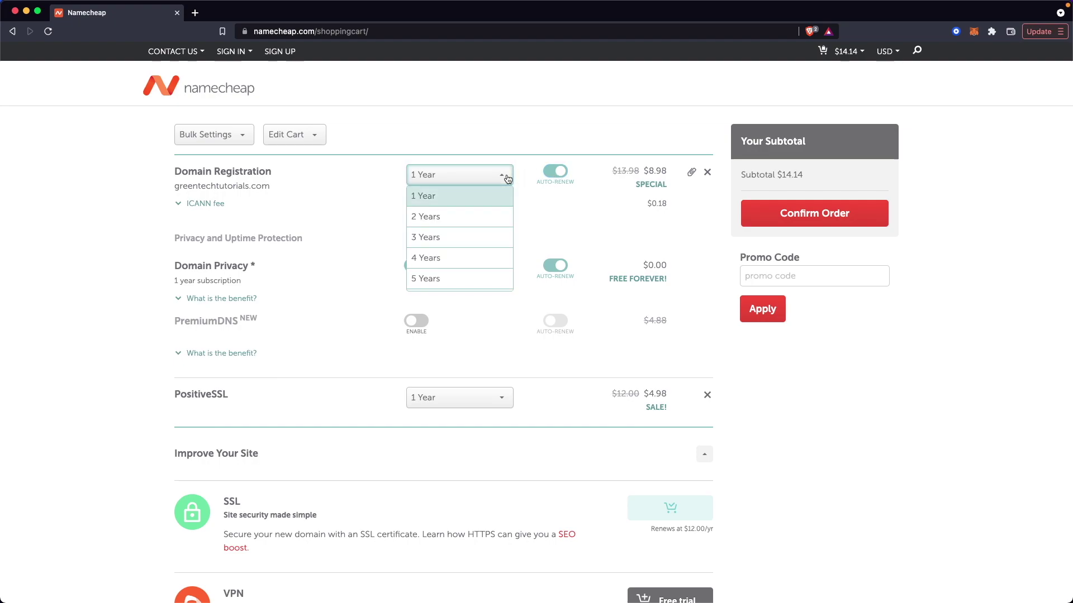
pyautogui.click(507, 178)
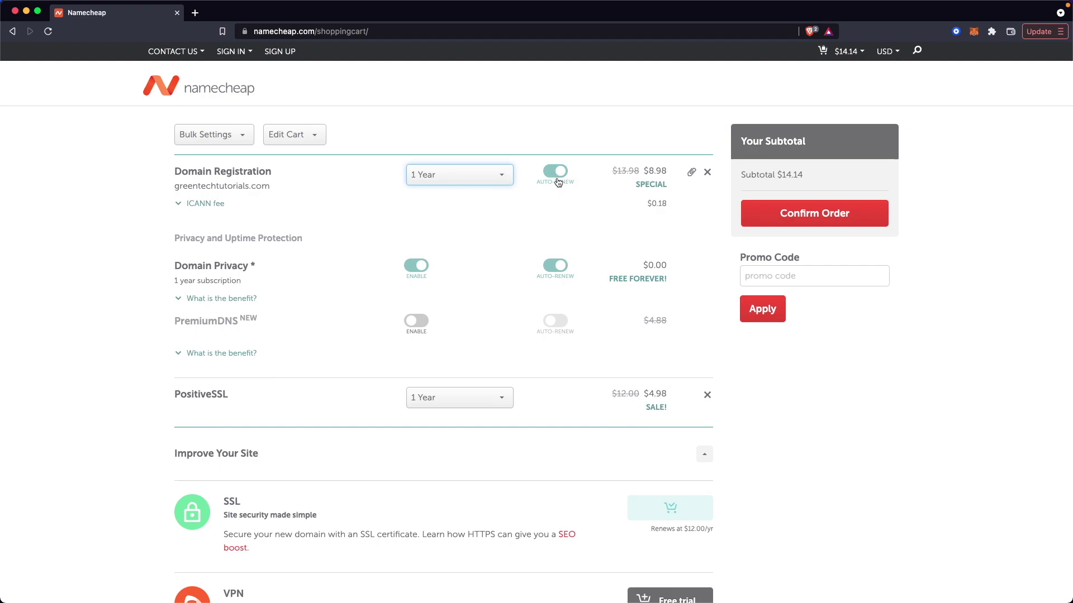
pyautogui.moveTo(261, 262); pyautogui.dragTo(173, 267)
pyautogui.click(184, 266)
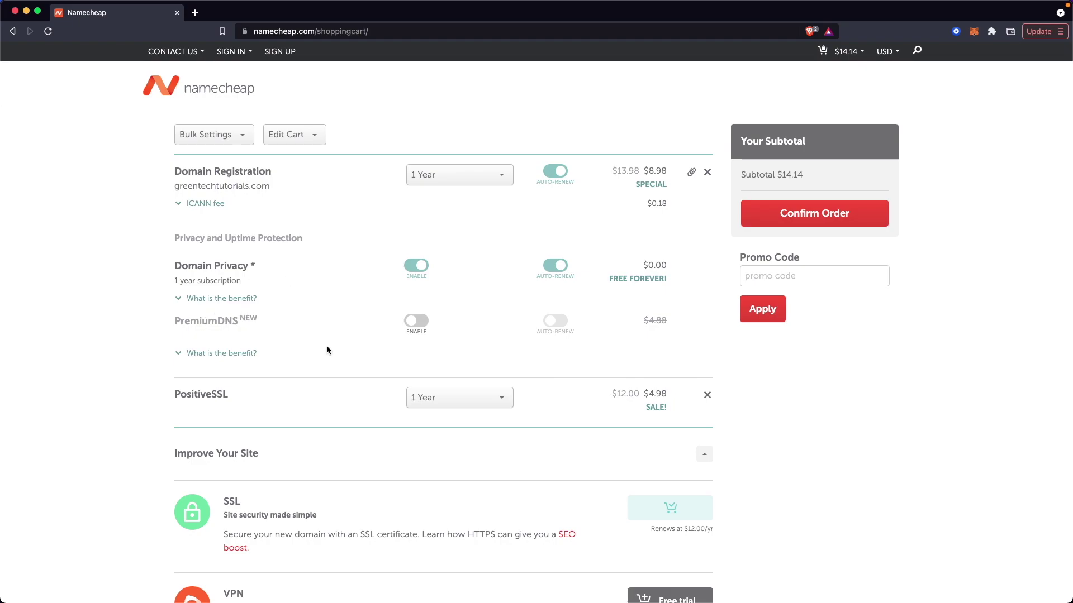
pyautogui.scroll(-2, 326, 350)
pyautogui.moveTo(227, 313); pyautogui.dragTo(162, 311)
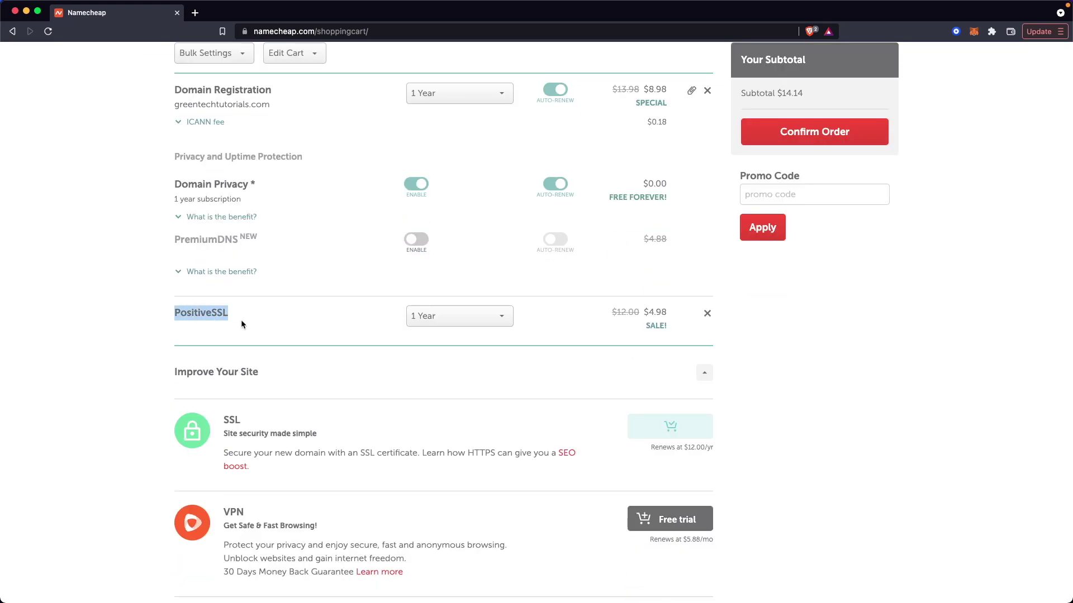
pyautogui.click(495, 319)
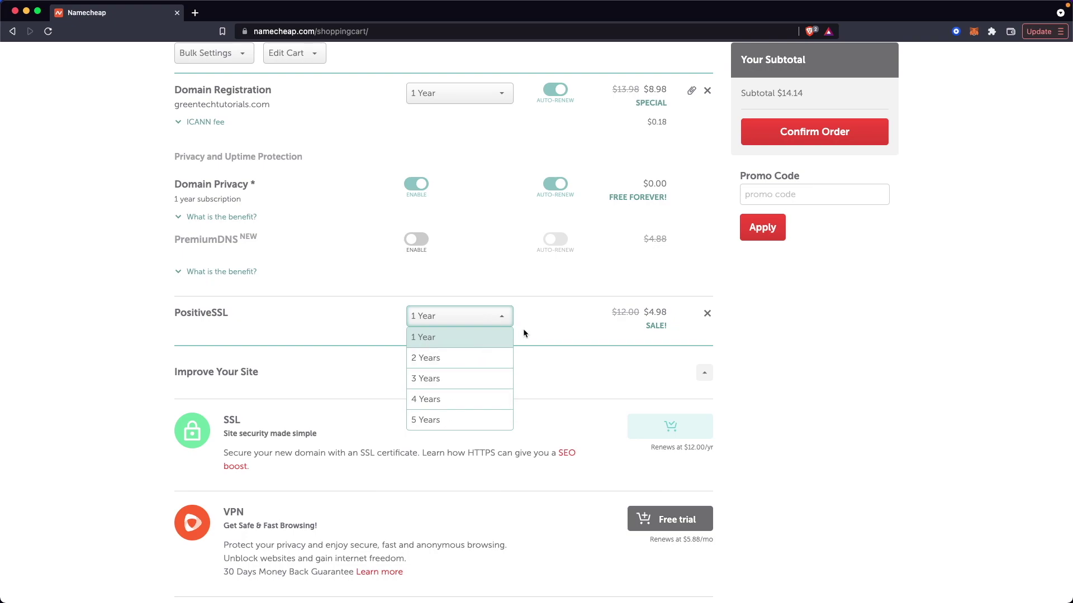
pyautogui.scroll(-3, 557, 317)
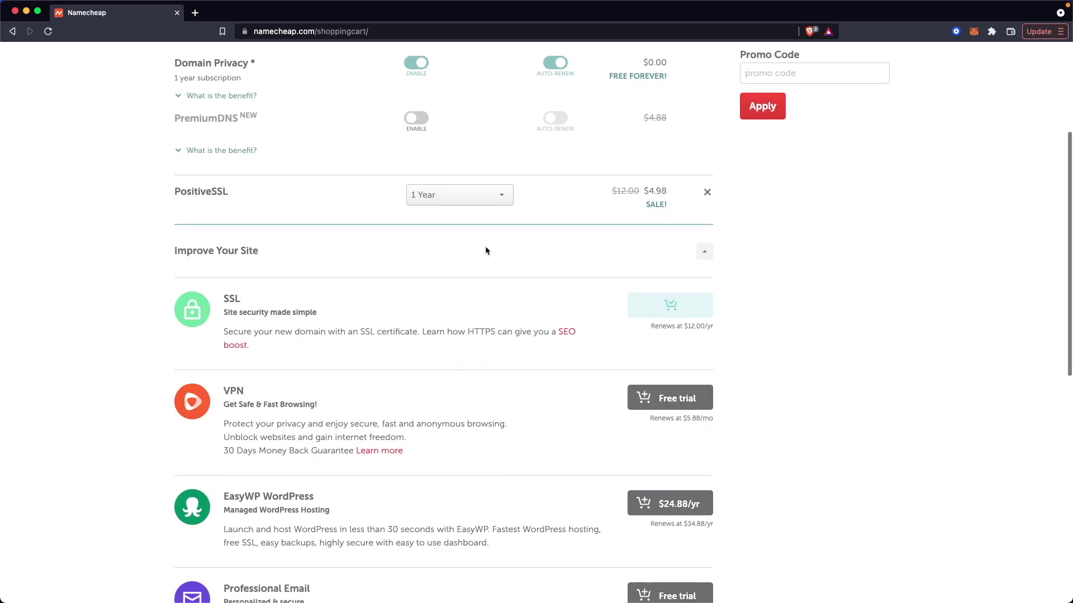
pyautogui.scroll(-10, 486, 249)
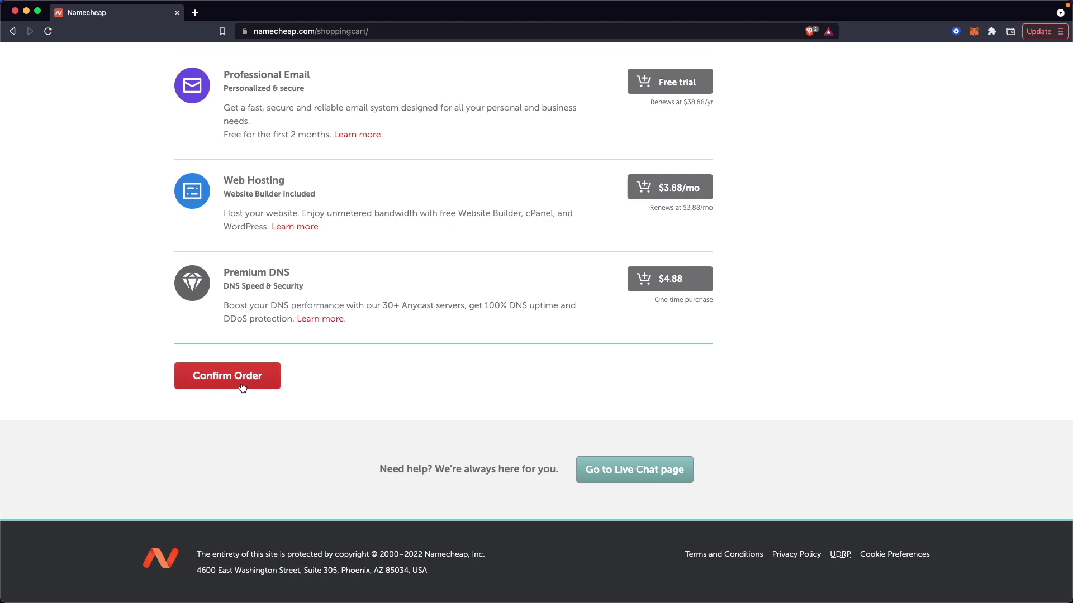